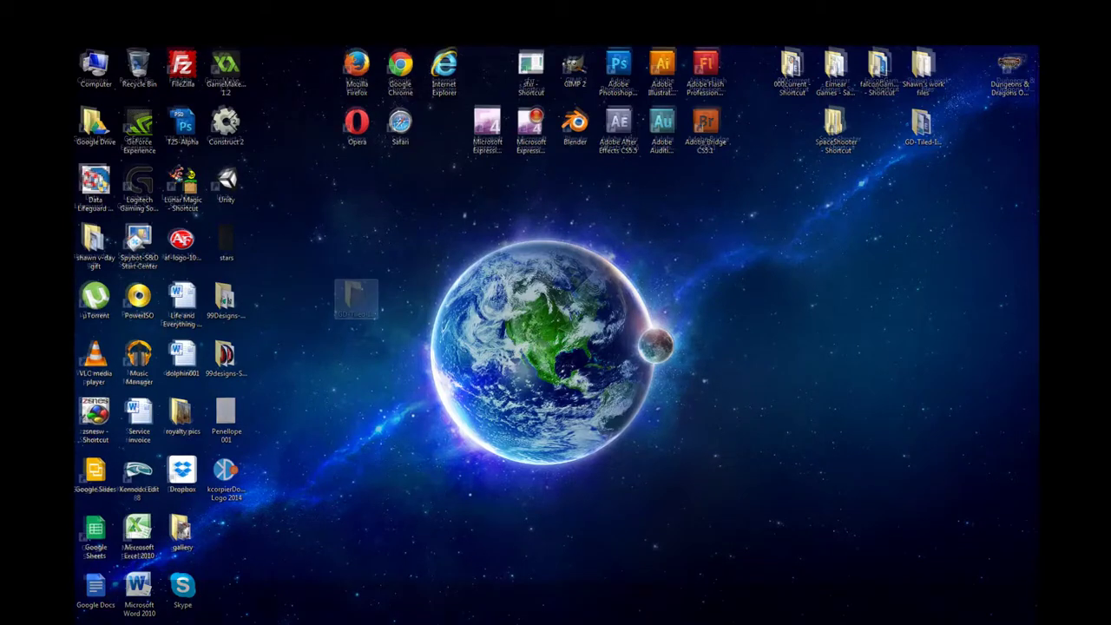
Open the pebbles image from the GD-Tiled-Image-Tutorial folder in Adobe Photoshop and convert its Background into a regular layer.
{"action": "double_click", "coordinate": [355, 298]}
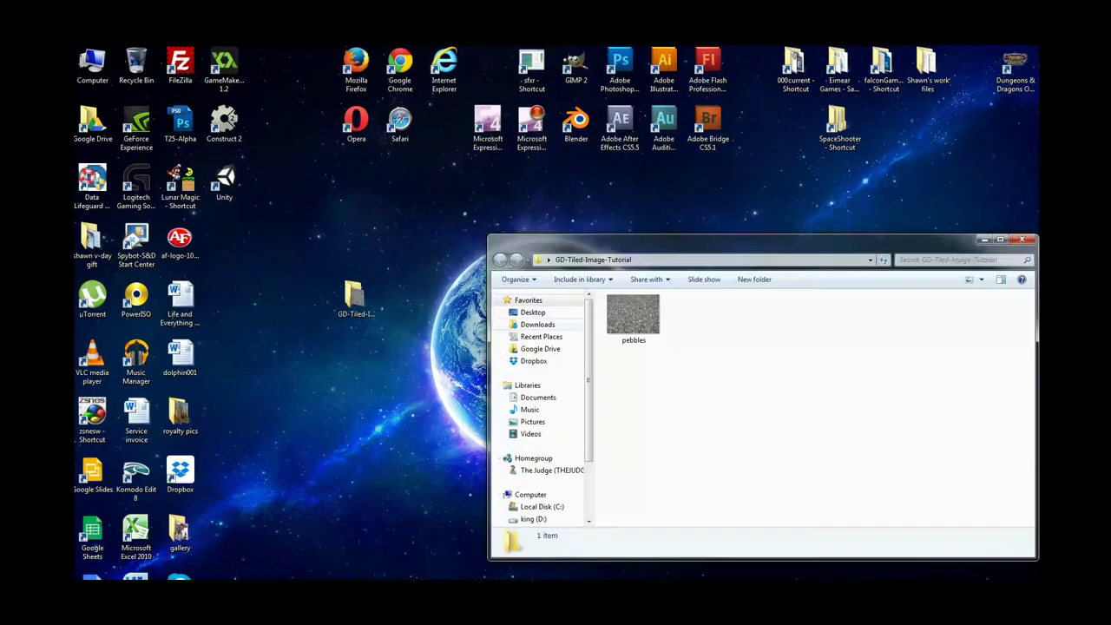
{"action": "left_click_drag", "start_coordinate": [632, 315], "coordinate": [619, 68]}
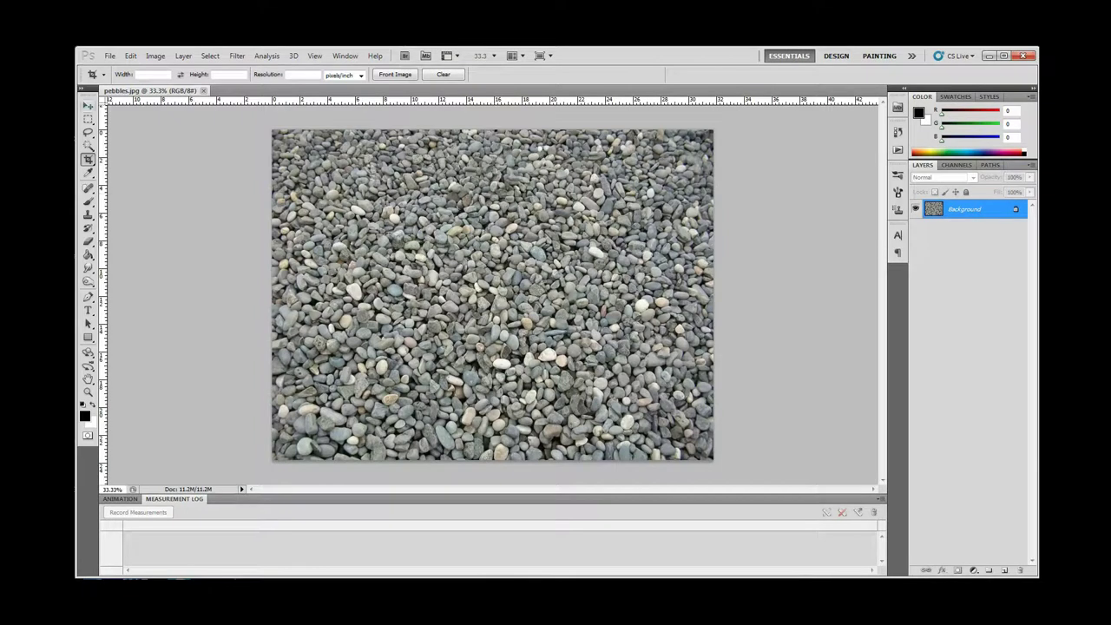
{"action": "key", "text": "v"}
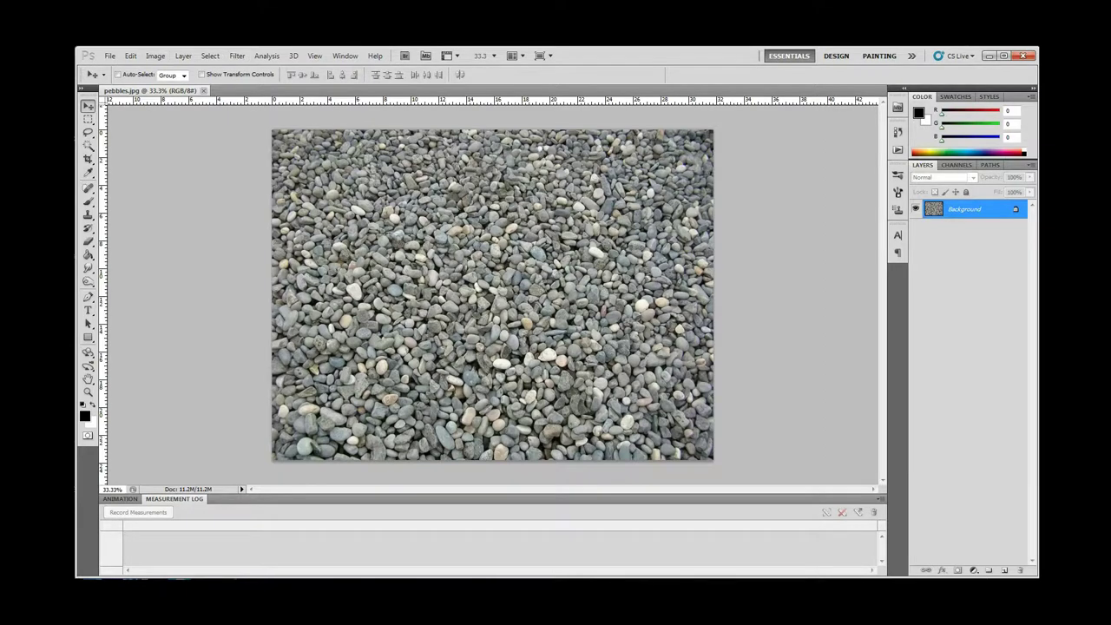
{"action": "double_click", "coordinate": [965, 209]}
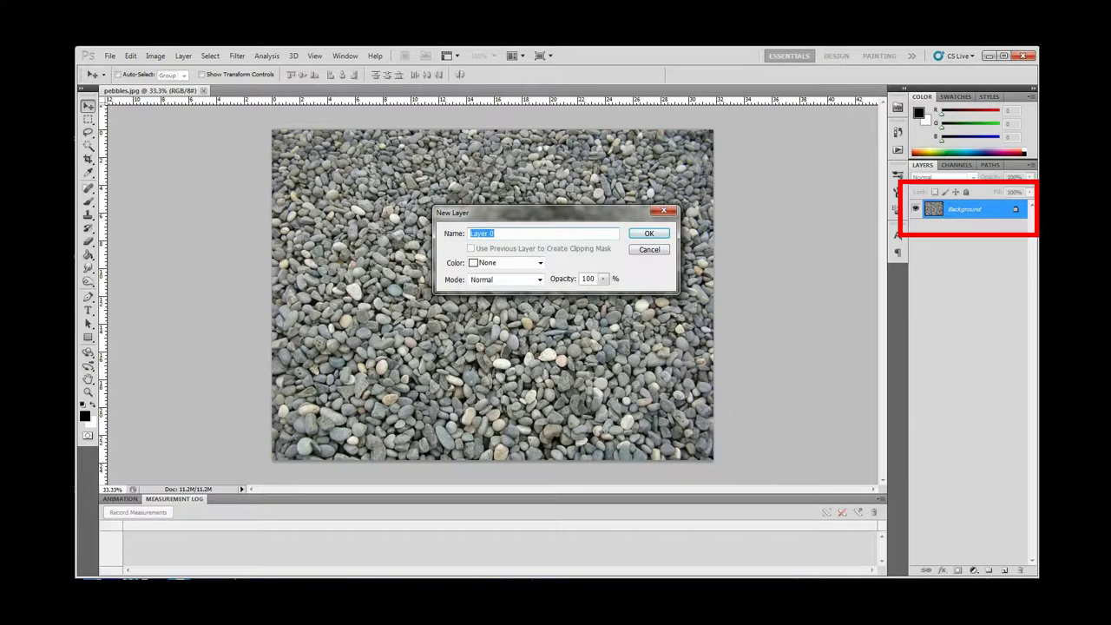
{"action": "key", "text": "Return"}
Resize the canvas to a 1712 by 1712 pixel square, keeping the centre anchor.
{"action": "left_click", "coordinate": [156, 55]}
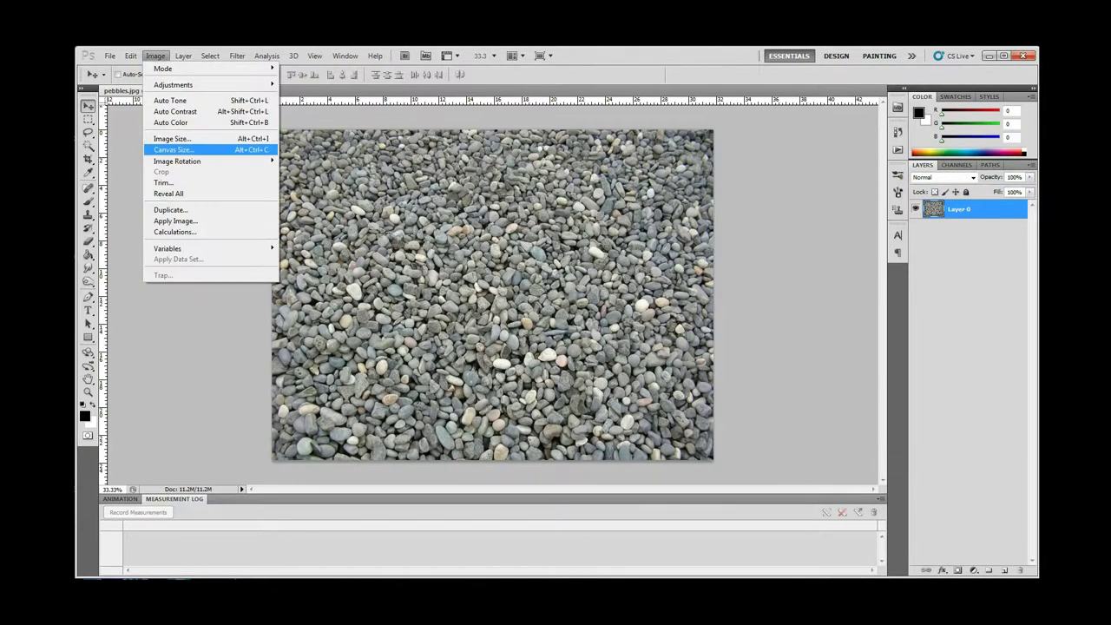
{"action": "key", "text": "Return"}
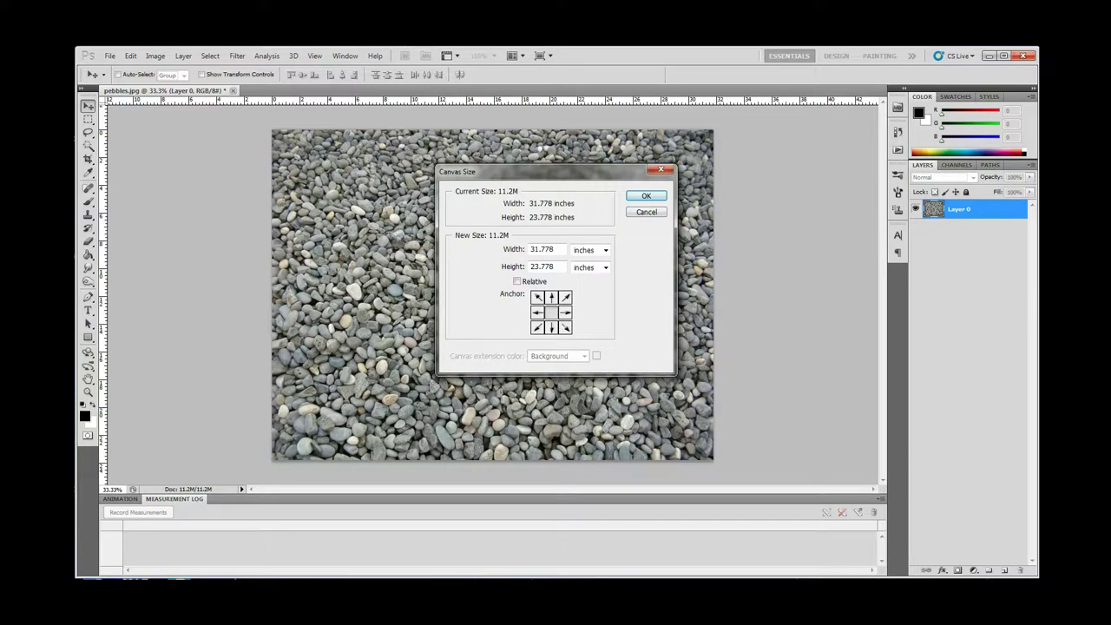
{"action": "left_click", "coordinate": [605, 250]}
{"action": "left_click", "coordinate": [584, 270]}
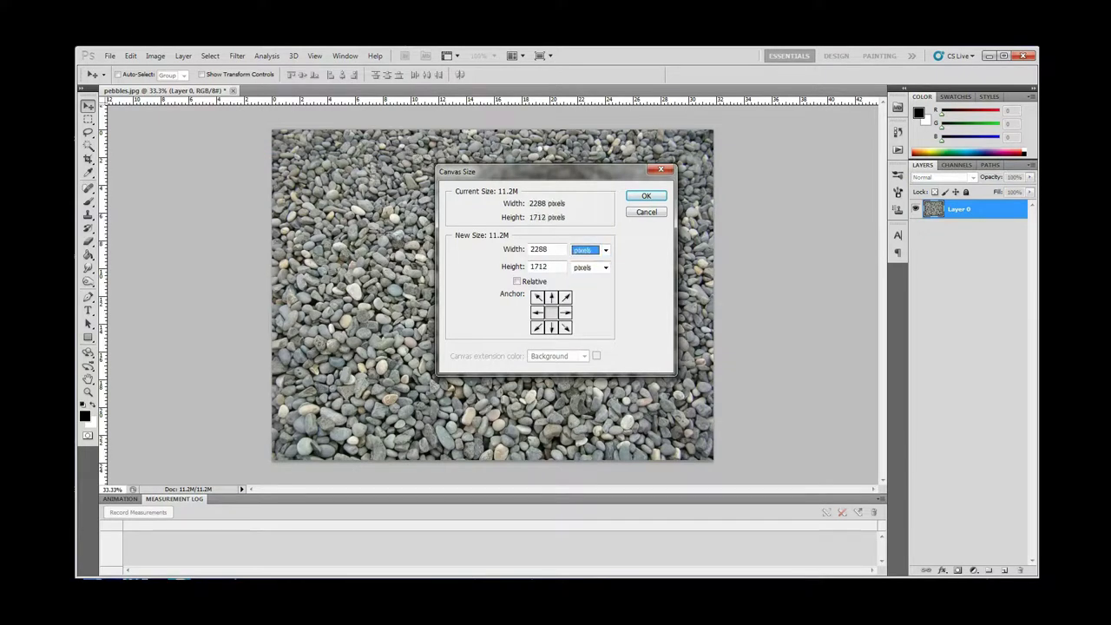
{"action": "key", "text": "Tab"}
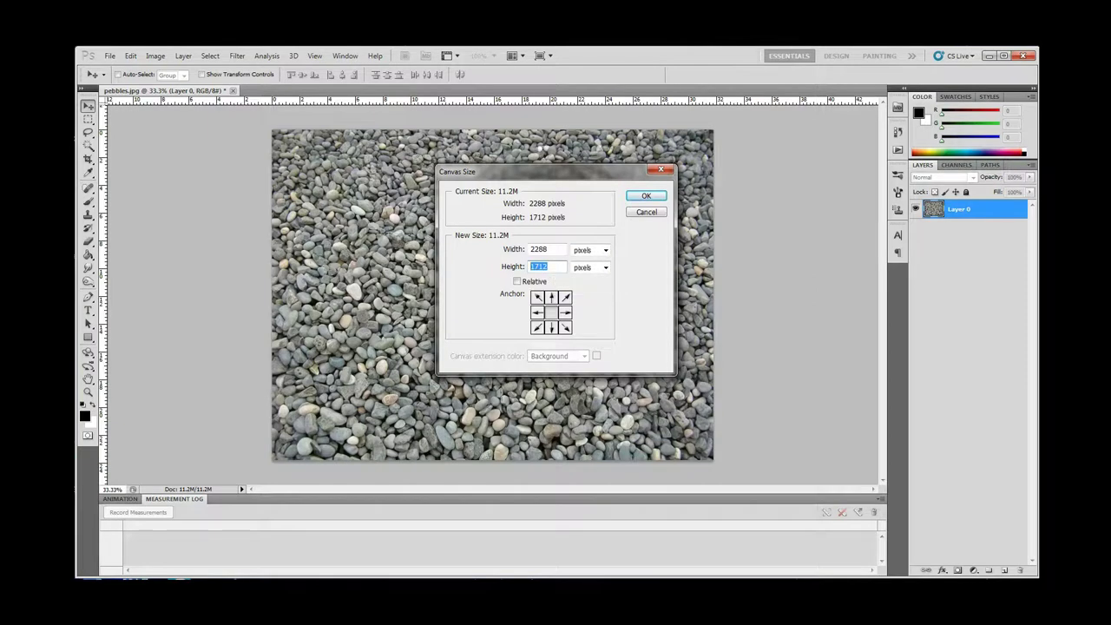
{"action": "right_click", "coordinate": [537, 268]}
{"action": "left_click", "coordinate": [566, 305]}
{"action": "key", "text": "shift+Tab"}
{"action": "right_click", "coordinate": [536, 250]}
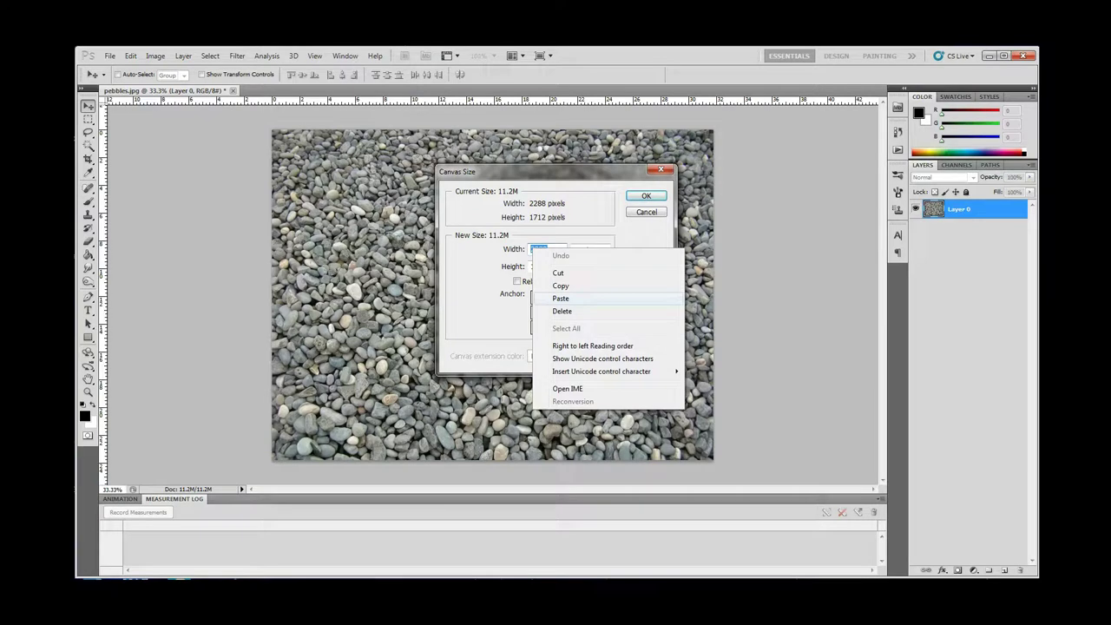
{"action": "left_click", "coordinate": [564, 299]}
{"action": "key", "text": "Return"}
{"action": "key", "text": "Return"}
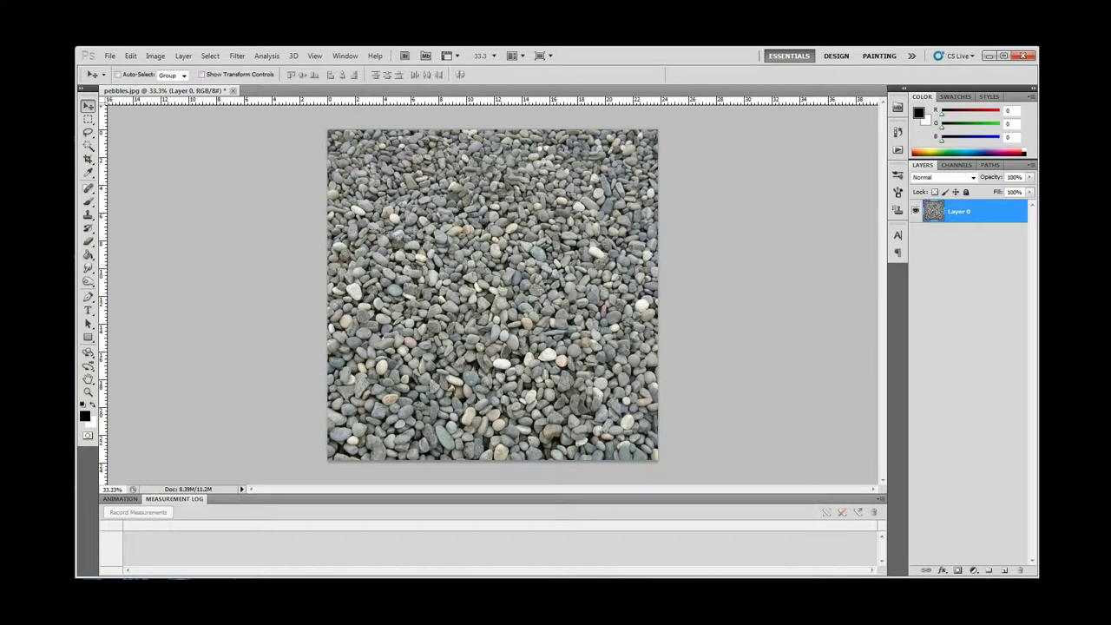
Shift the pebbles layer a little to the left within the square canvas so it still covers the whole area.
{"action": "left_click_drag", "start_coordinate": [520, 295], "coordinate": [599, 295]}
{"action": "key", "text": "shift+Up"}
{"action": "key", "text": "shift+Up"}
{"action": "key", "text": "shift+Left"}
{"action": "key", "text": "shift+Left"}
{"action": "key", "text": "shift+Left"}
{"action": "key", "text": "shift+Left"}
{"action": "key", "text": "shift+Left"}
{"action": "key", "text": "shift+Left"}
{"action": "key", "text": "shift+Left"}
{"action": "key", "text": "shift+Left"}
{"action": "key", "text": "shift+Left"}
{"action": "key", "text": "shift+Left"}
{"action": "key", "text": "shift+Left"}
{"action": "key", "text": "shift+Left"}
{"action": "key", "text": "shift+Left"}
{"action": "key", "text": "shift+Left"}
{"action": "key", "text": "shift+Left"}
{"action": "key", "text": "shift+Left"}
{"action": "key", "text": "shift+Left"}
{"action": "key", "text": "shift+Left"}
{"action": "key", "text": "shift+Left"}
{"action": "key", "text": "shift+Left"}
{"action": "left_click_drag", "start_coordinate": [493, 295], "coordinate": [449, 295]}
{"action": "key", "text": "shift+Left"}
{"action": "key", "text": "shift+Left"}
{"action": "key", "text": "shift+Left"}
{"action": "key", "text": "shift+Left"}
{"action": "key", "text": "shift+Left"}
Crop the image to the full canvas bounds to discard the pixels outside the square.
{"action": "key", "text": "c"}
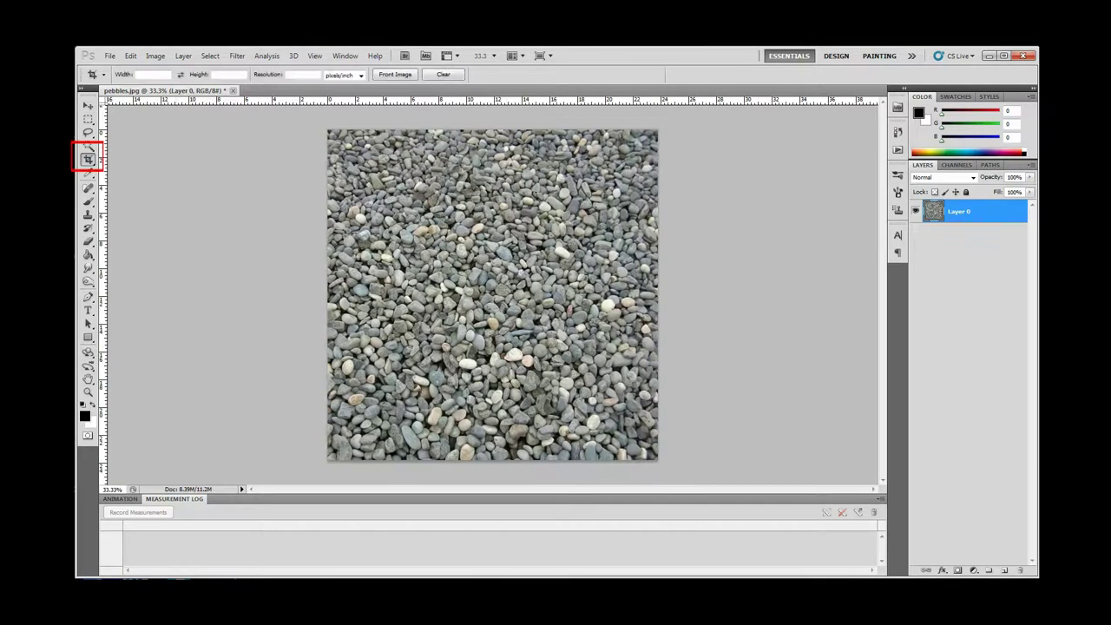
{"action": "left_click_drag", "start_coordinate": [328, 130], "coordinate": [658, 459]}
{"action": "key", "text": "Return"}
{"action": "key", "text": "v"}
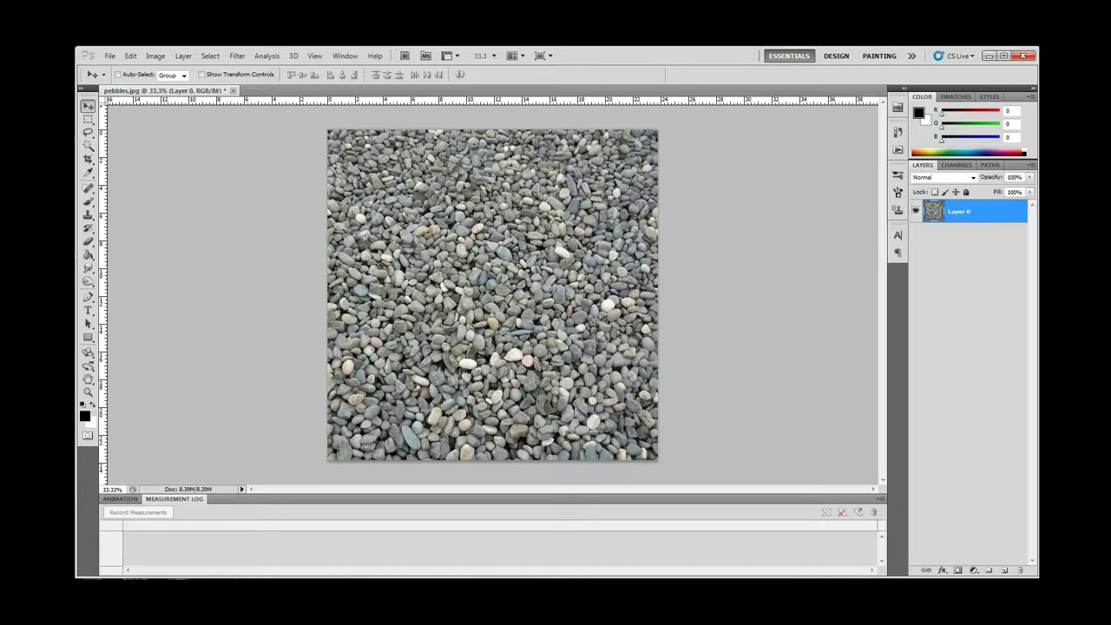
Apply a Perspective transform to the pebbles layer that widens its upper edge beyond the canvas.
{"action": "key", "text": "ctrl+t"}
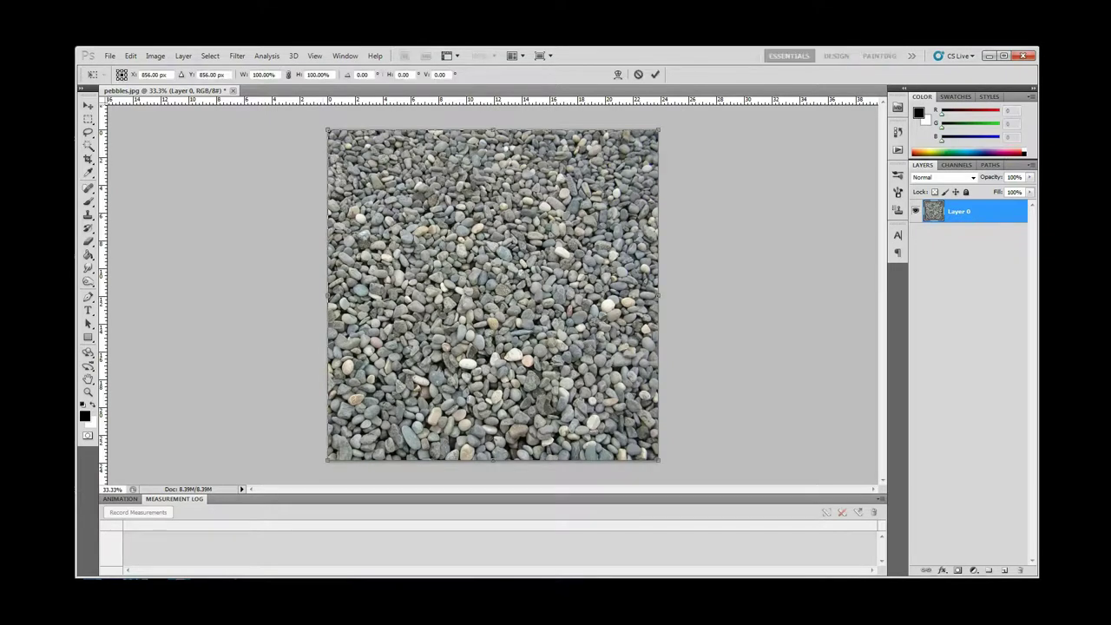
{"action": "right_click", "coordinate": [381, 196]}
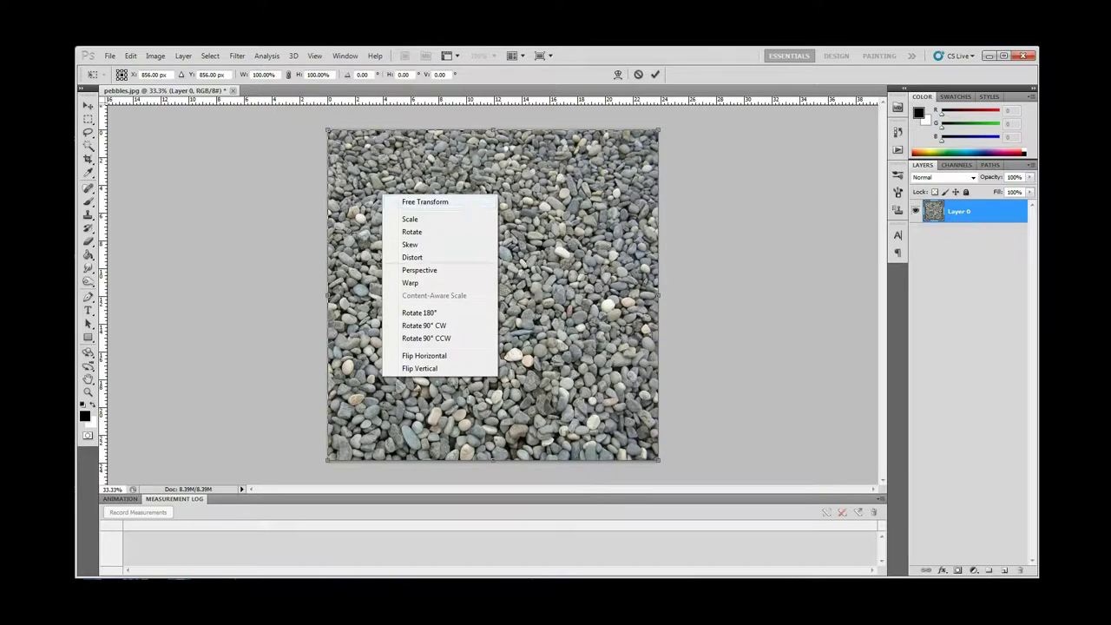
{"action": "left_click", "coordinate": [420, 270]}
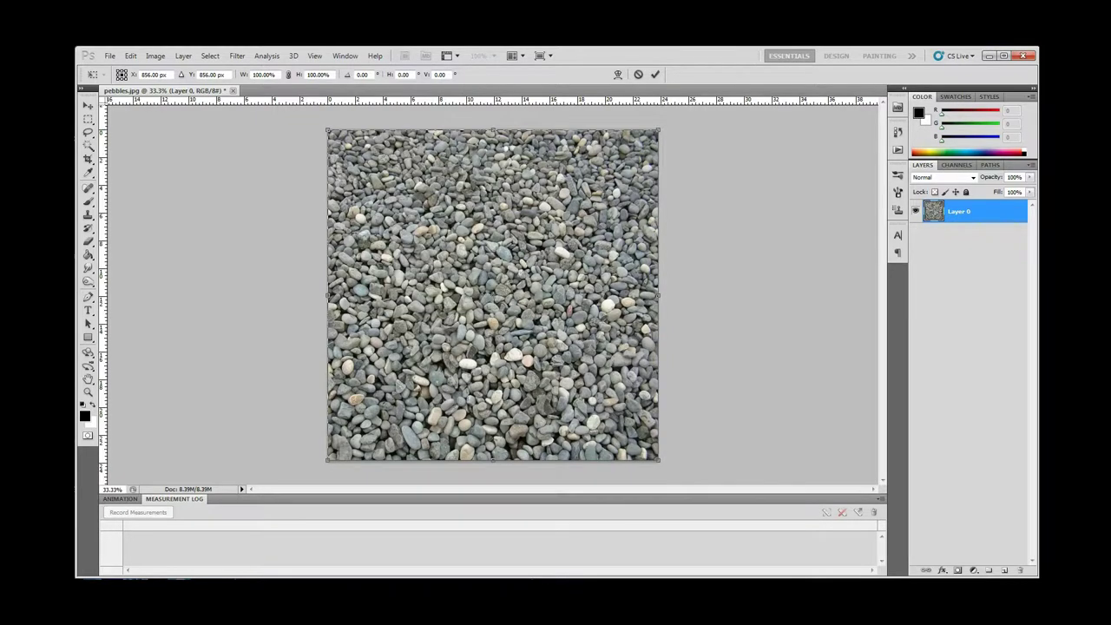
{"action": "left_click_drag", "start_coordinate": [657, 130], "coordinate": [726, 130]}
{"action": "key", "text": "Return"}
Apply the Offset filter with 856 pixels horizontal, 856 pixels vertical and Wrap Around for undefined areas.
{"action": "left_click", "coordinate": [237, 56]}
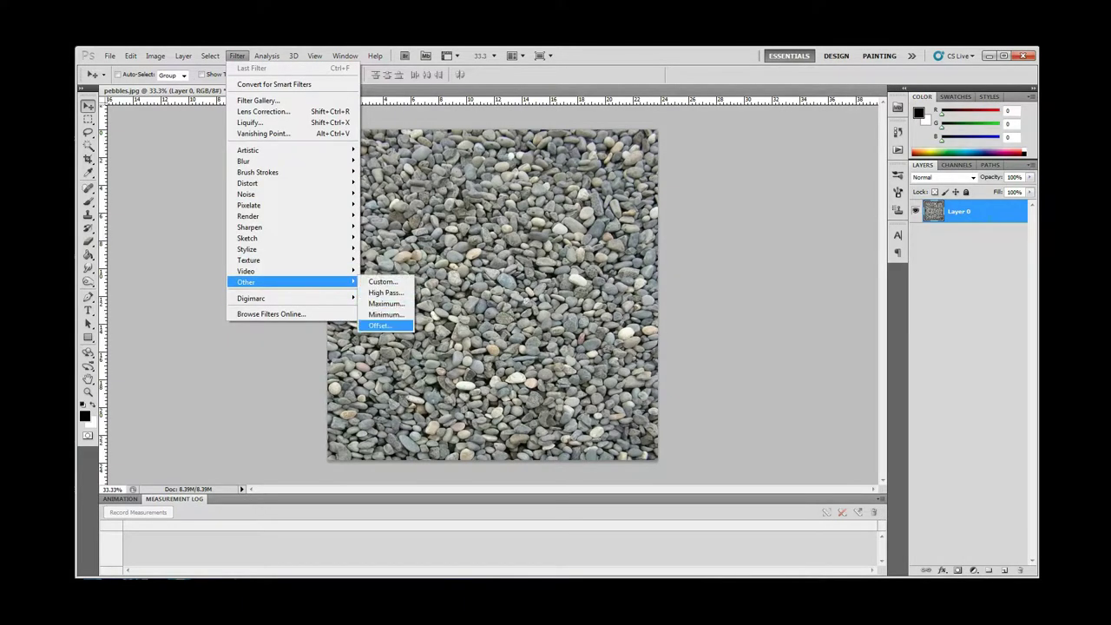
{"action": "key", "text": "Return"}
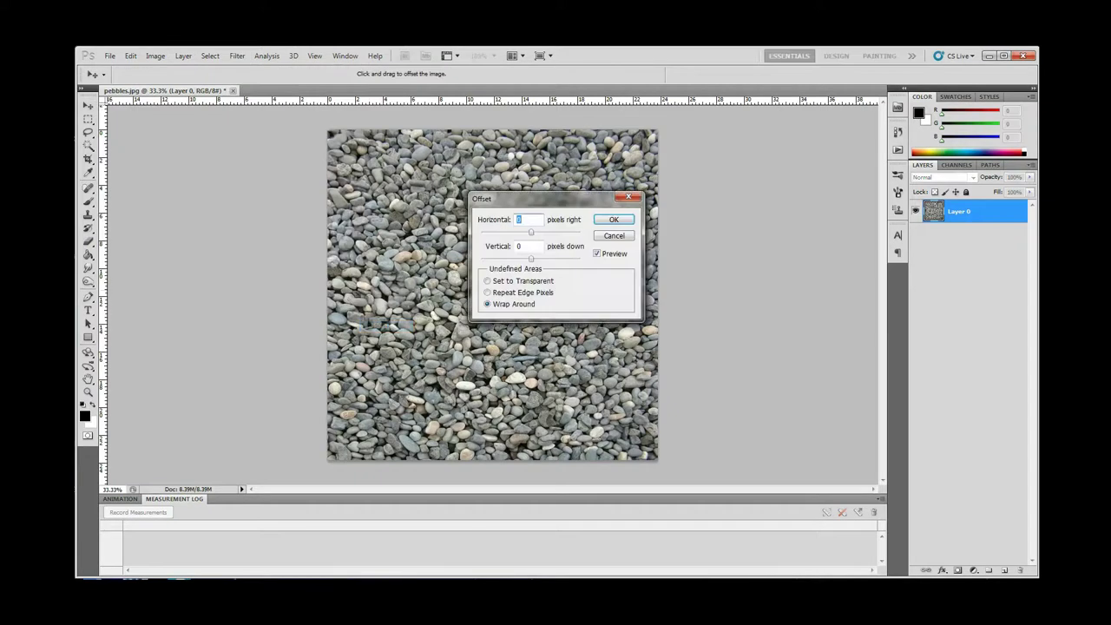
{"action": "left_click_drag", "start_coordinate": [538, 198], "coordinate": [615, 209]}
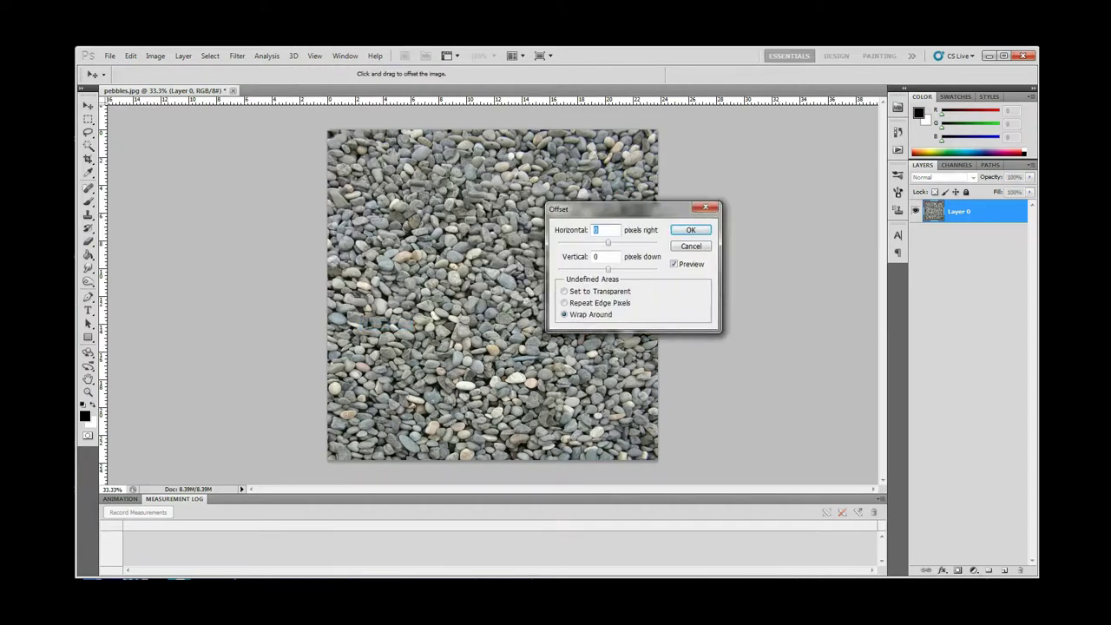
{"action": "type", "text": "856"}
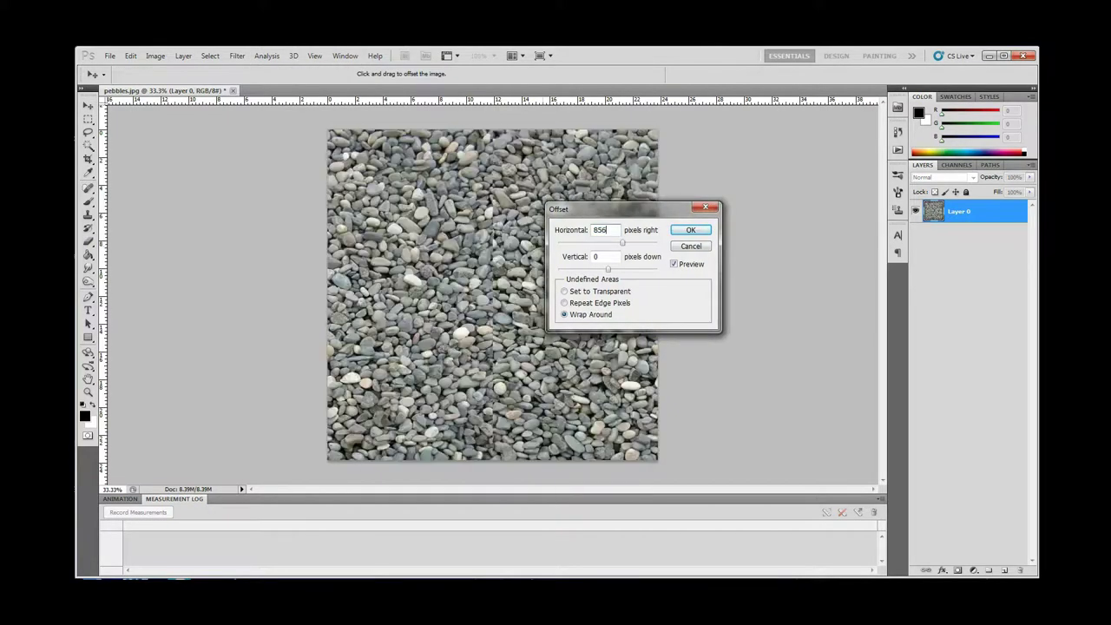
{"action": "key", "text": "Tab"}
{"action": "type", "text": "856"}
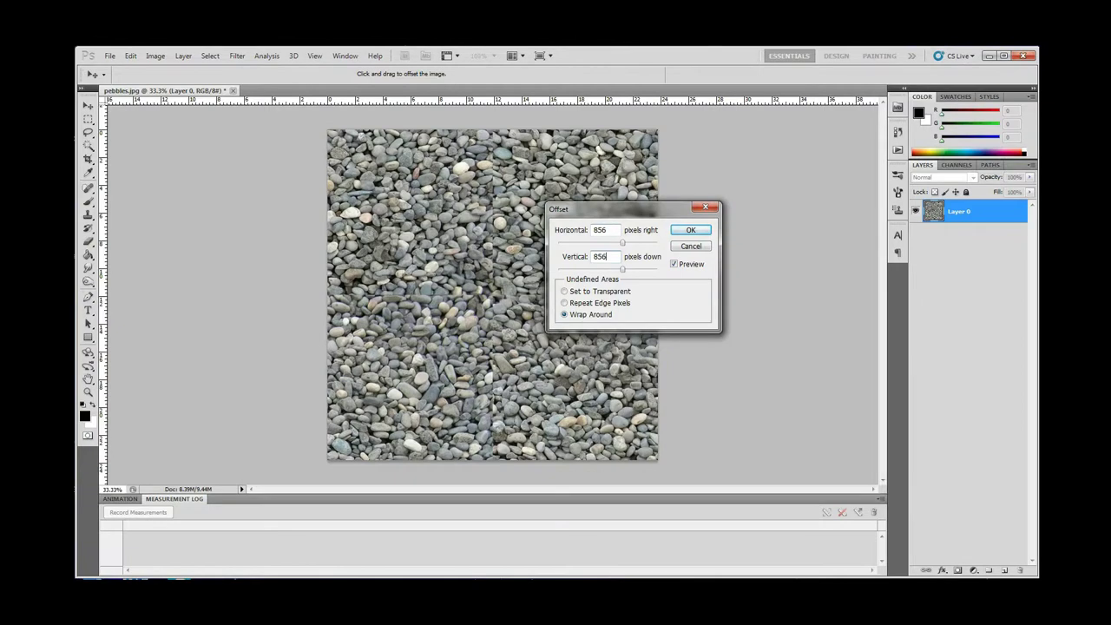
{"action": "key", "text": "Return"}
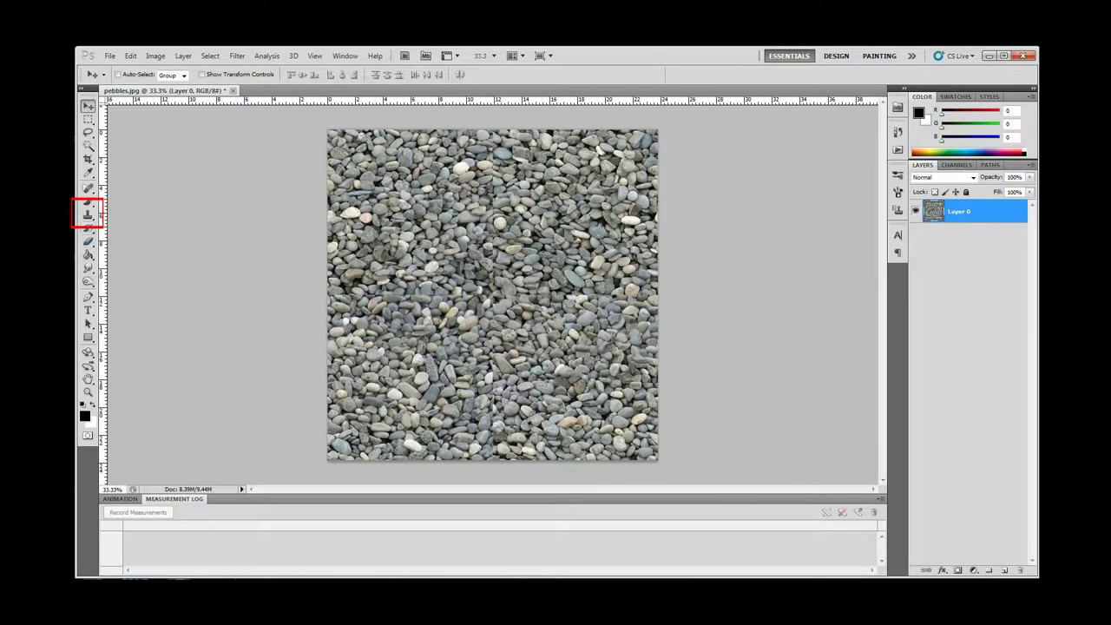
Retouch the seams through the middle of the image with the Clone Stamp tool and reapply the same Offset filter.
{"action": "left_click", "coordinate": [88, 214]}
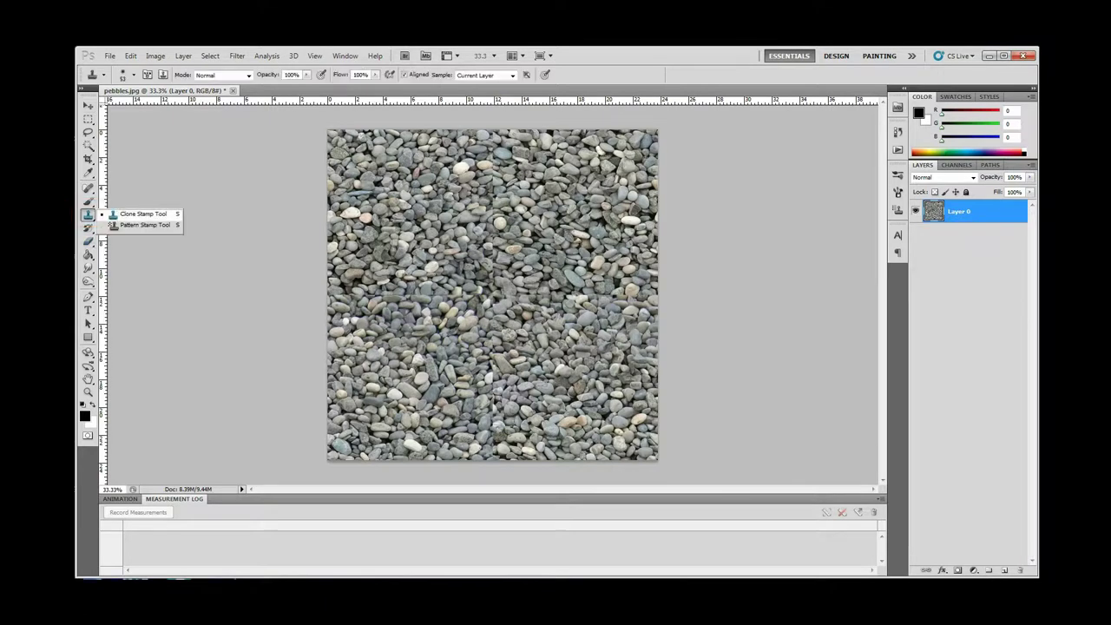
{"action": "left_click", "coordinate": [143, 215]}
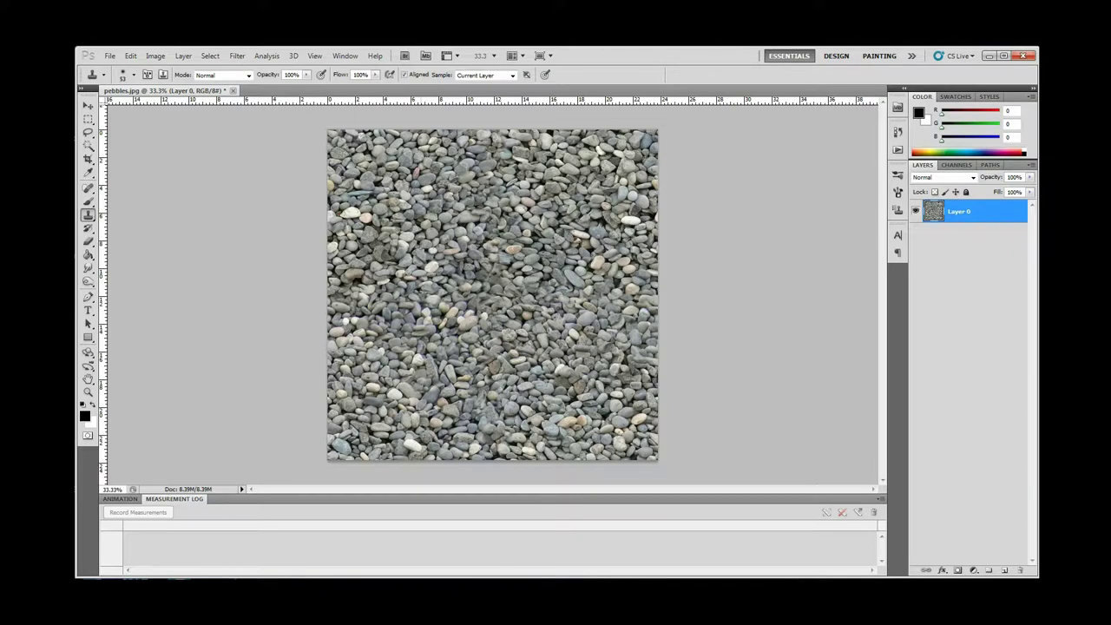
{"action": "left_click", "coordinate": [237, 55]}
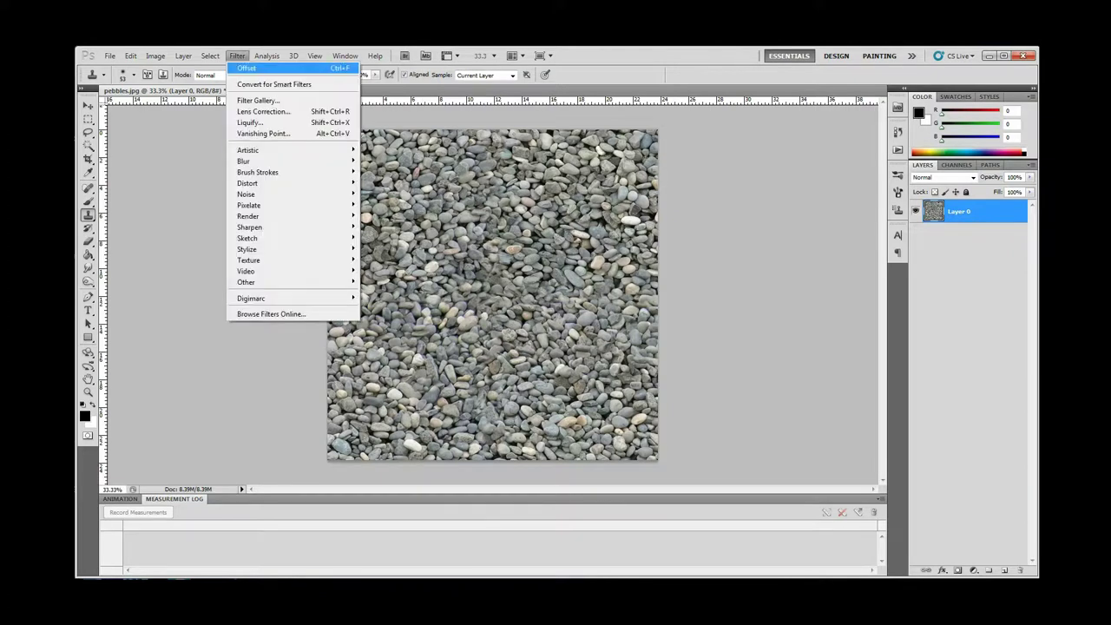
{"action": "left_click", "coordinate": [246, 68]}
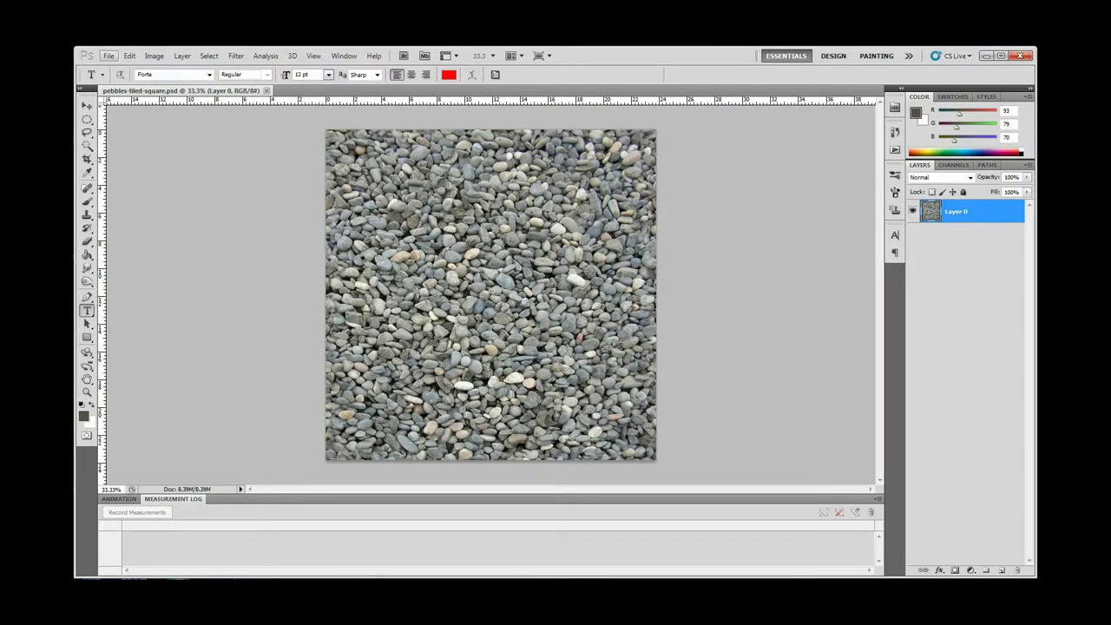
Define the tiled pebbles image as a pattern named pebbles-tiled-square.psd.
{"action": "left_click", "coordinate": [108, 56]}
{"action": "mouse_move", "coordinate": [130, 55]}
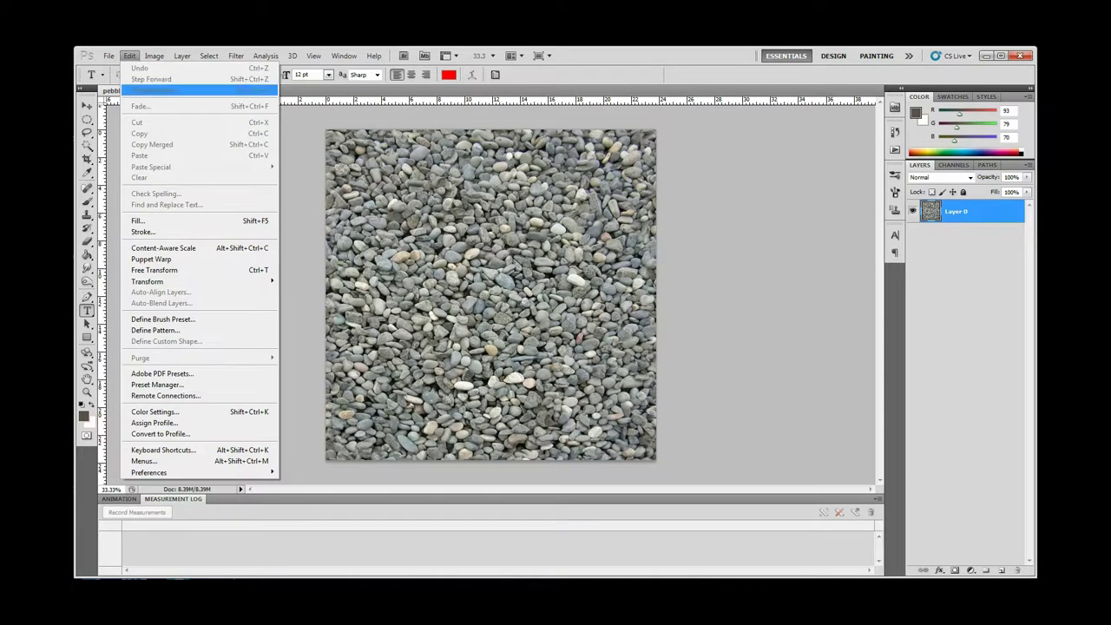
{"action": "left_click", "coordinate": [155, 330]}
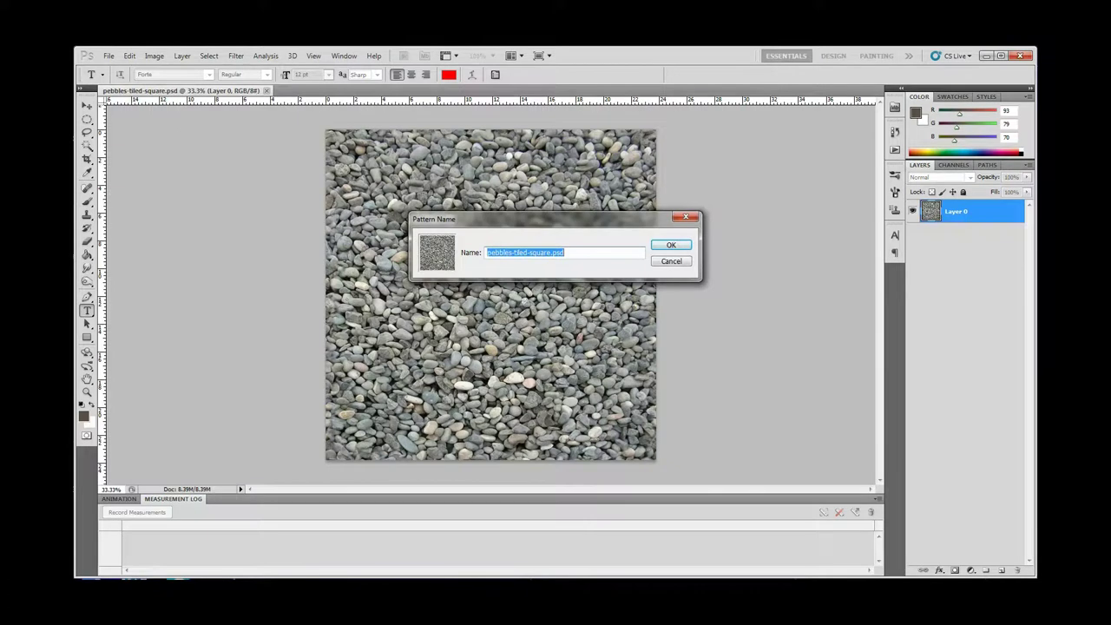
{"action": "left_click", "coordinate": [671, 245]}
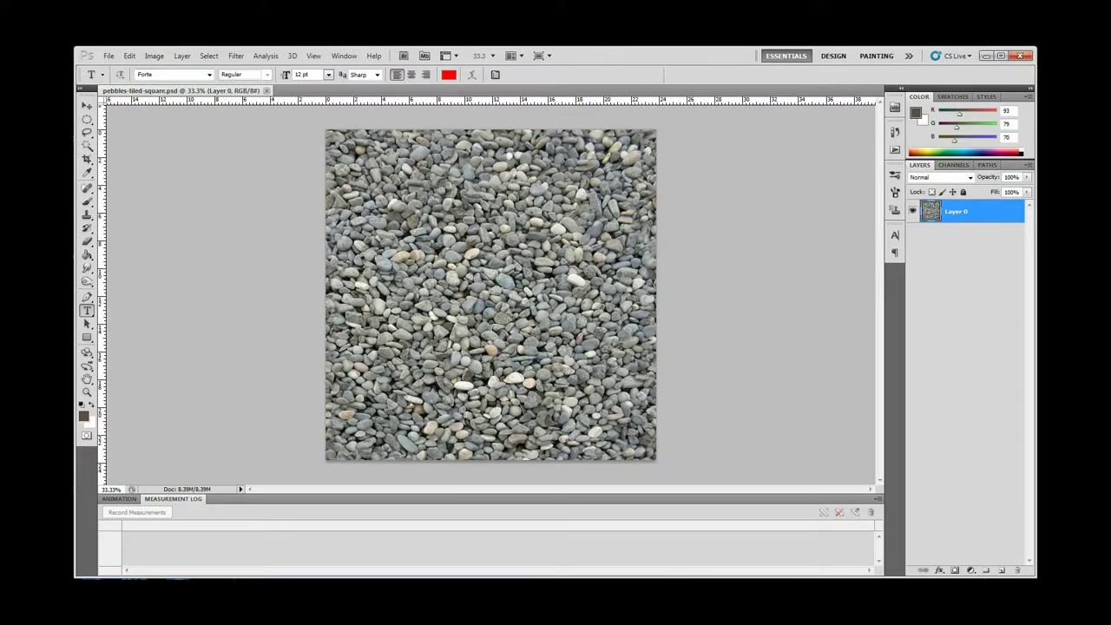
Add a new empty layer above Layer 0 and hide Layer 0.
{"action": "left_click", "coordinate": [1001, 570]}
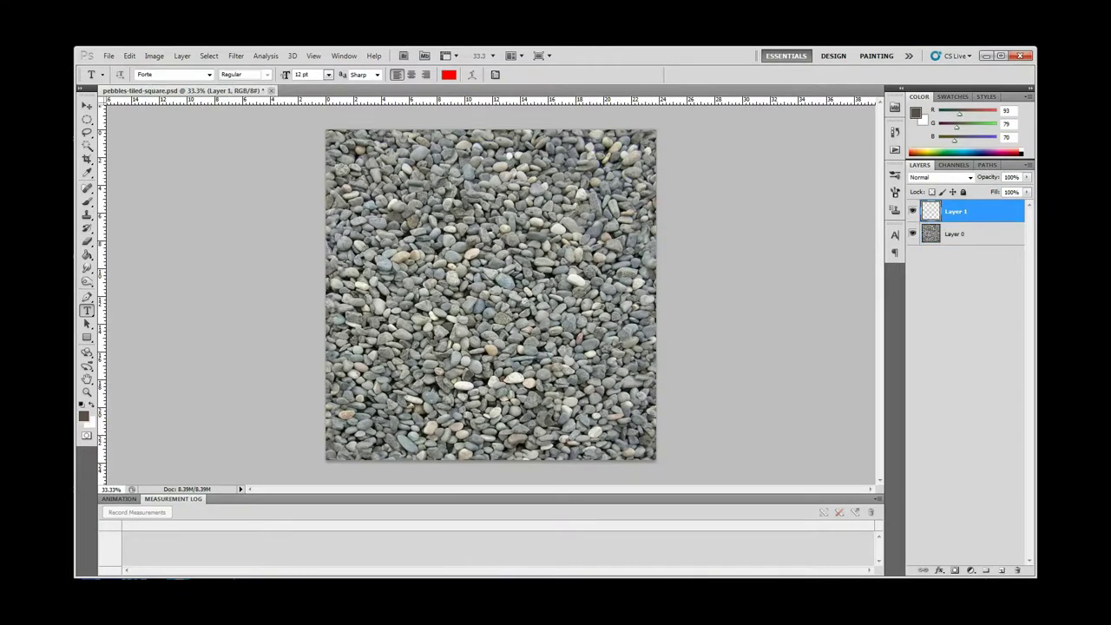
{"action": "left_click", "coordinate": [912, 234]}
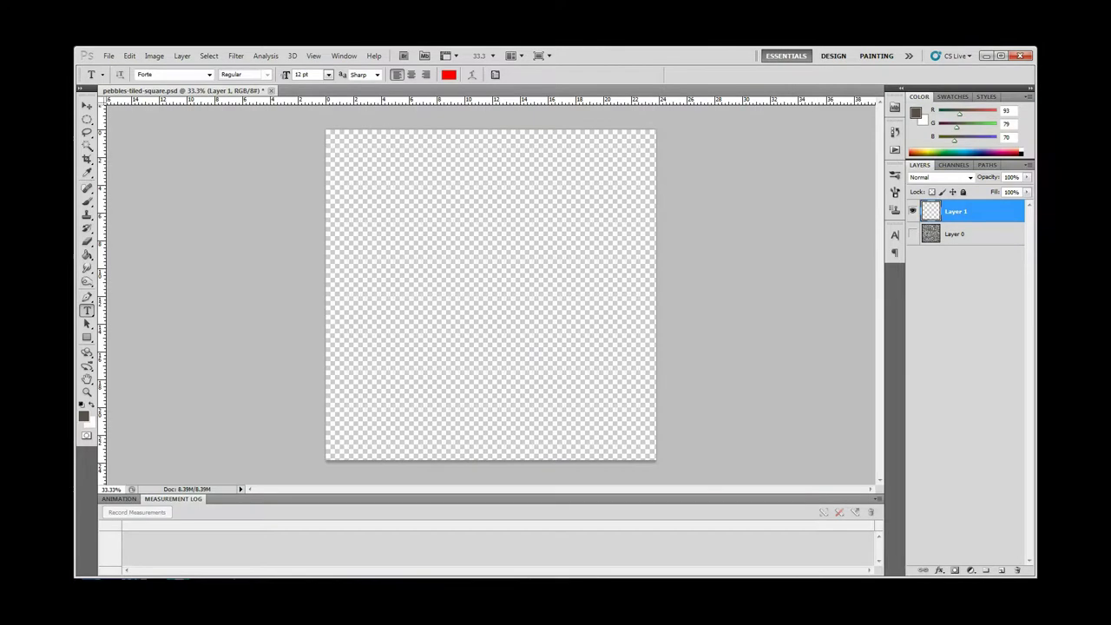
Fill the new layer with the pebble pattern using the Paint Bucket tool with its fill source set to Pattern.
{"action": "left_click", "coordinate": [87, 253]}
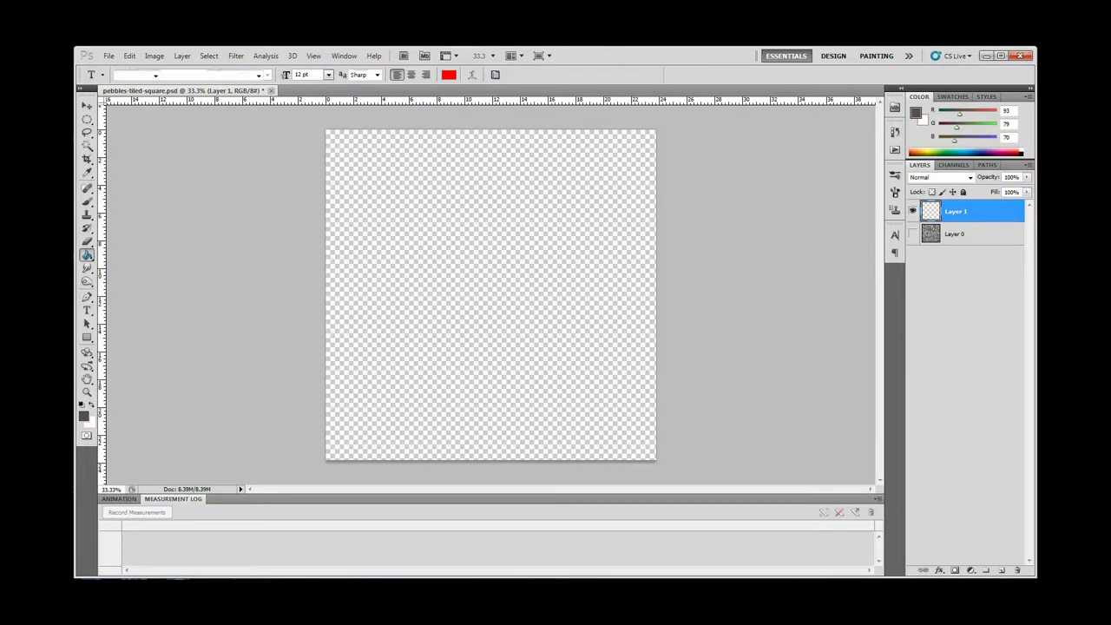
{"action": "key", "text": "shift+g"}
{"action": "key", "text": "shift+g"}
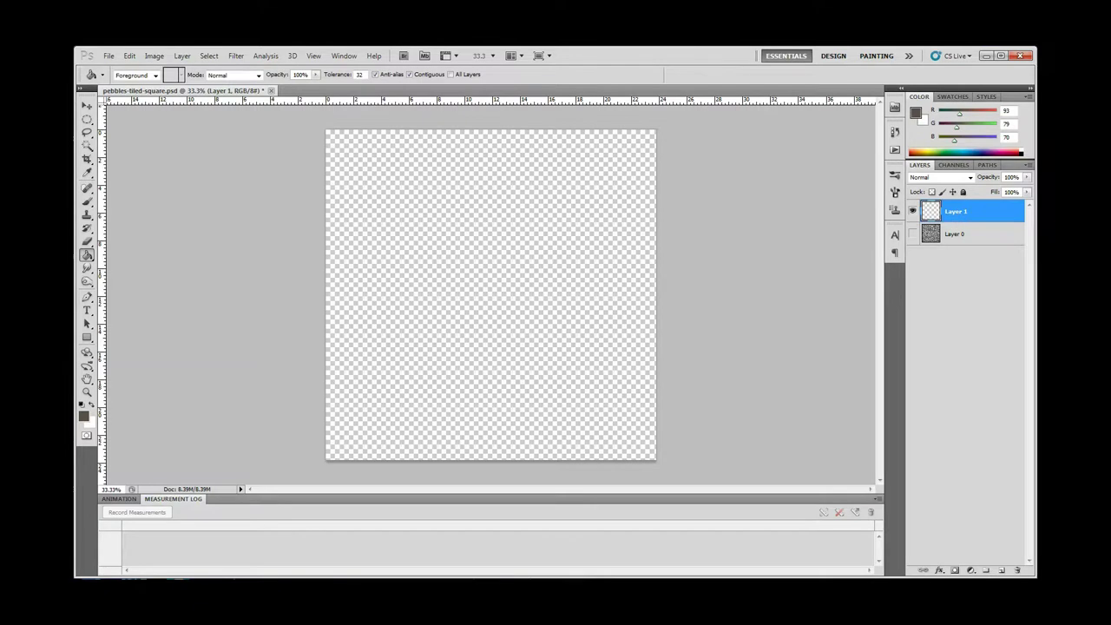
{"action": "left_click", "coordinate": [259, 75]}
{"action": "left_click", "coordinate": [259, 75]}
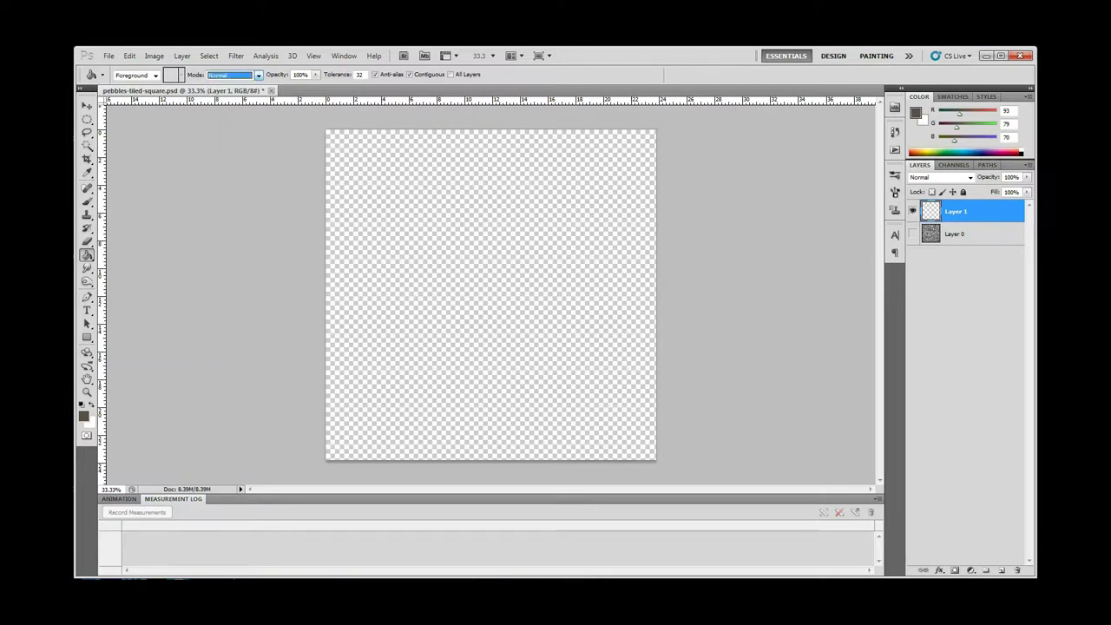
{"action": "left_click", "coordinate": [156, 75]}
{"action": "left_click", "coordinate": [124, 94]}
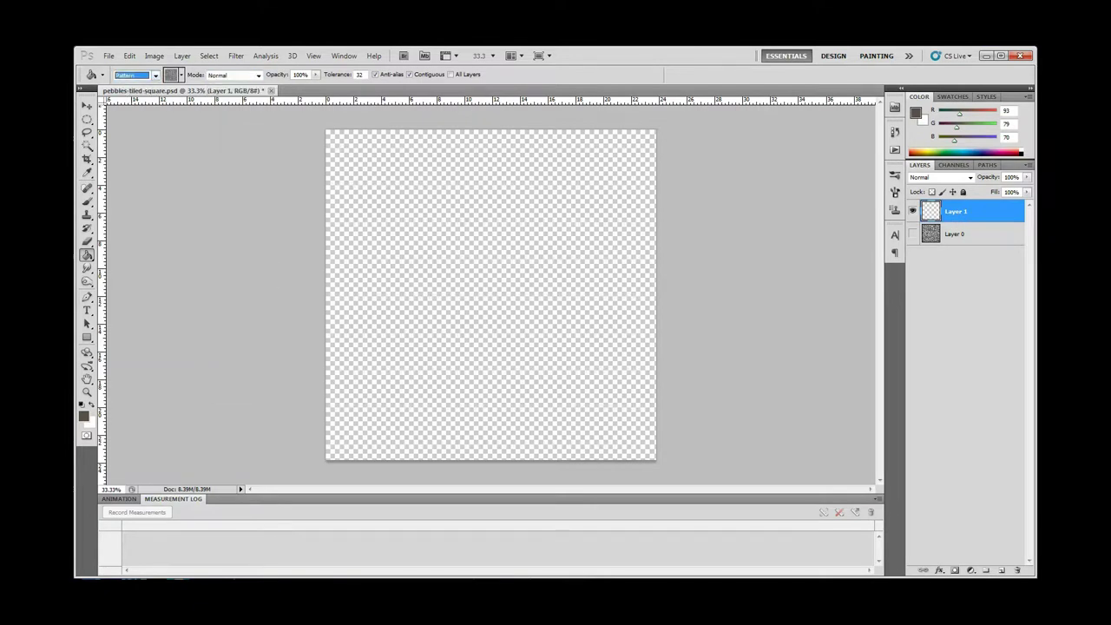
{"action": "left_click", "coordinate": [491, 295]}
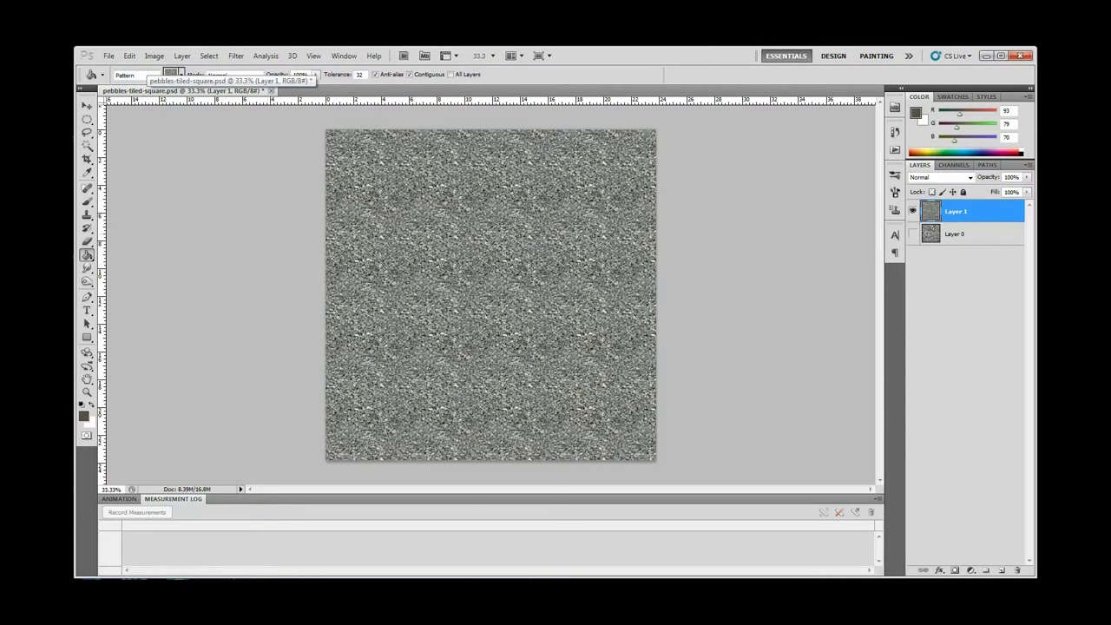